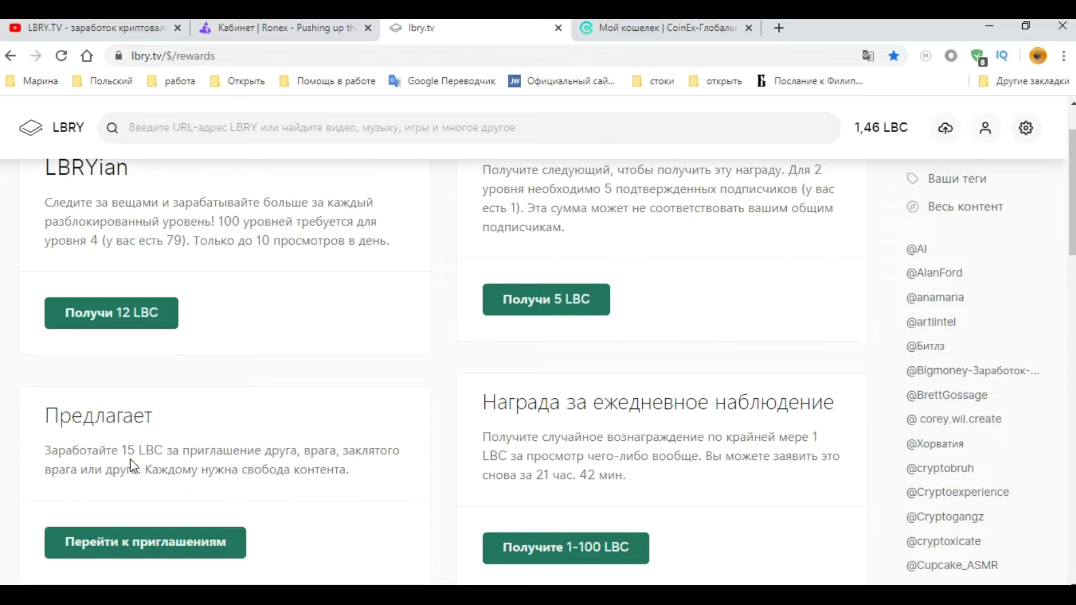
Open the LBRY home page from the rewards page and browse the recommended and trending videos
scroll(307, 384, "up", 2)
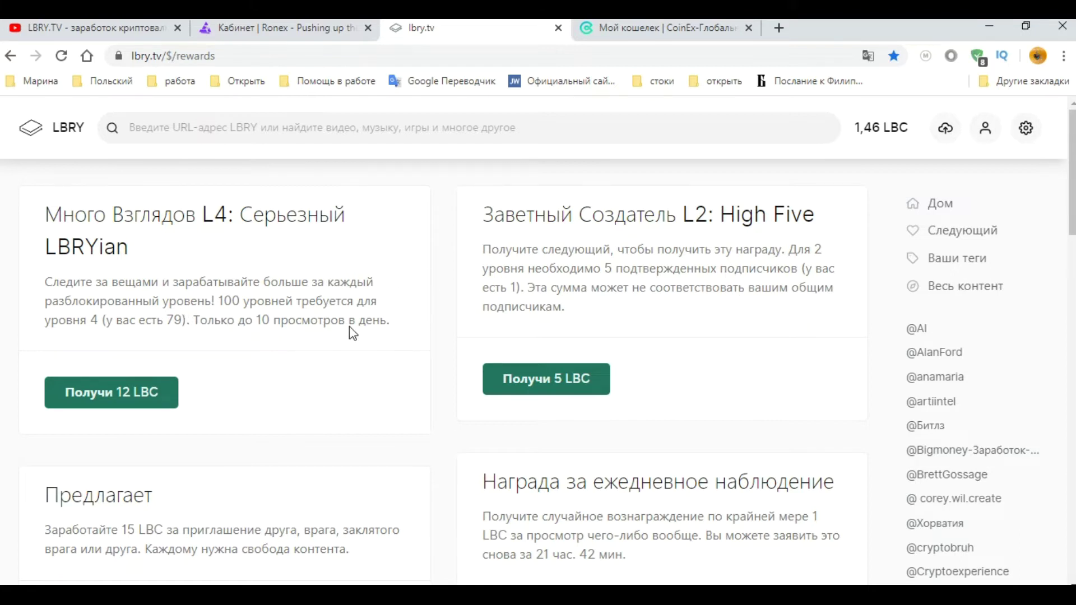
left_click(68, 132)
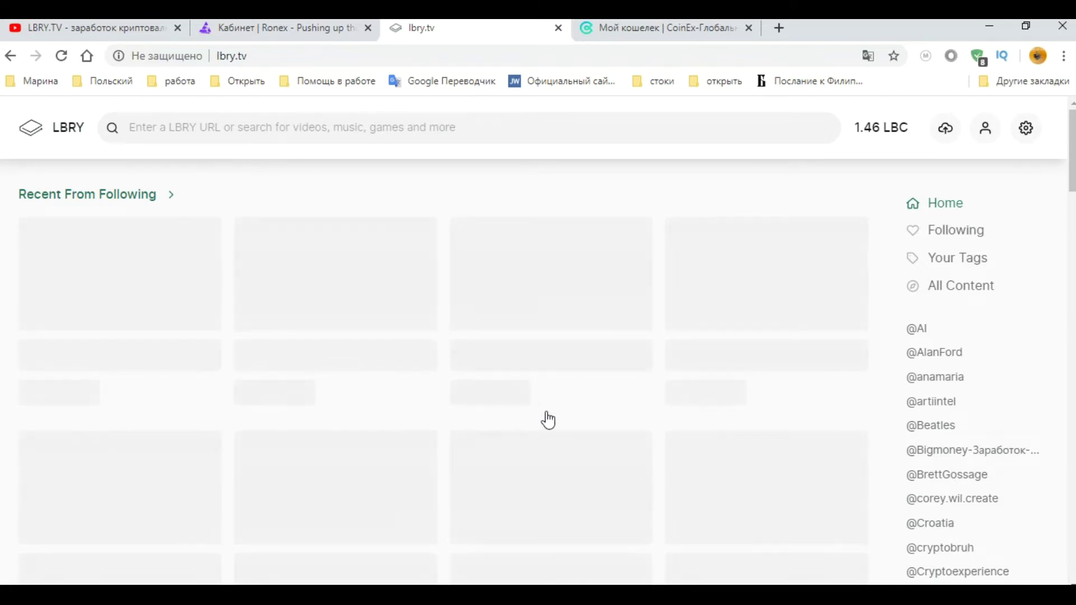
scroll(548, 421, "down", 3)
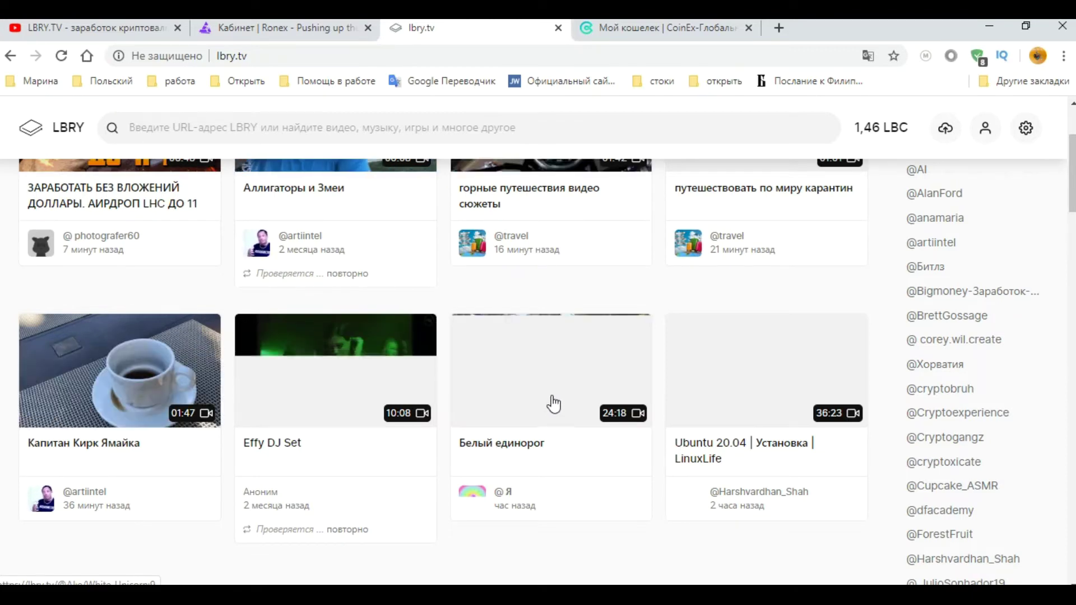
scroll(601, 436, "down", 3)
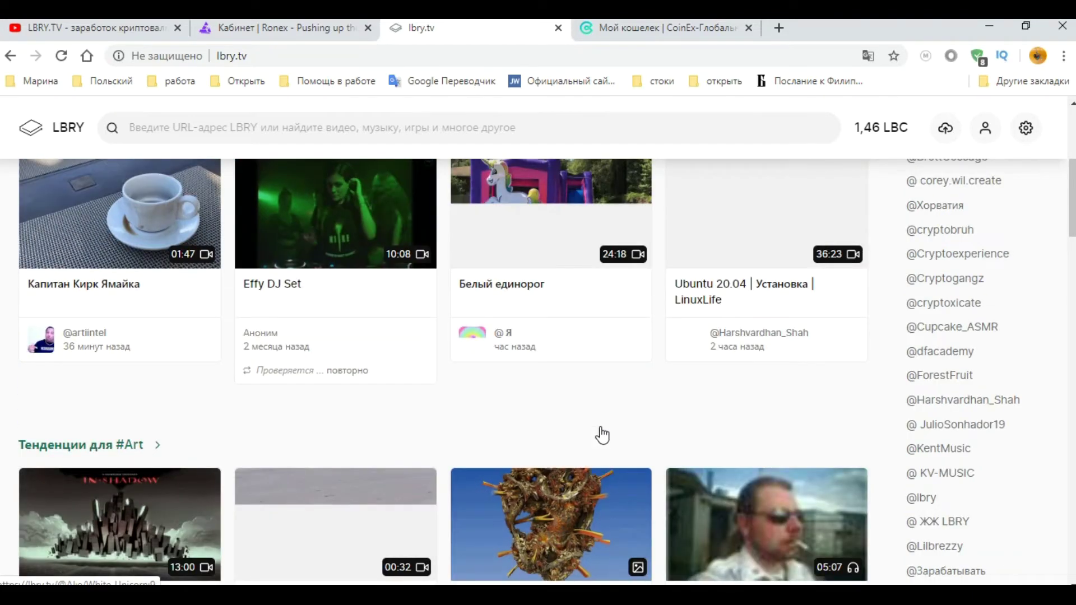
scroll(596, 417, "down", 3)
scroll(601, 414, "up", 7)
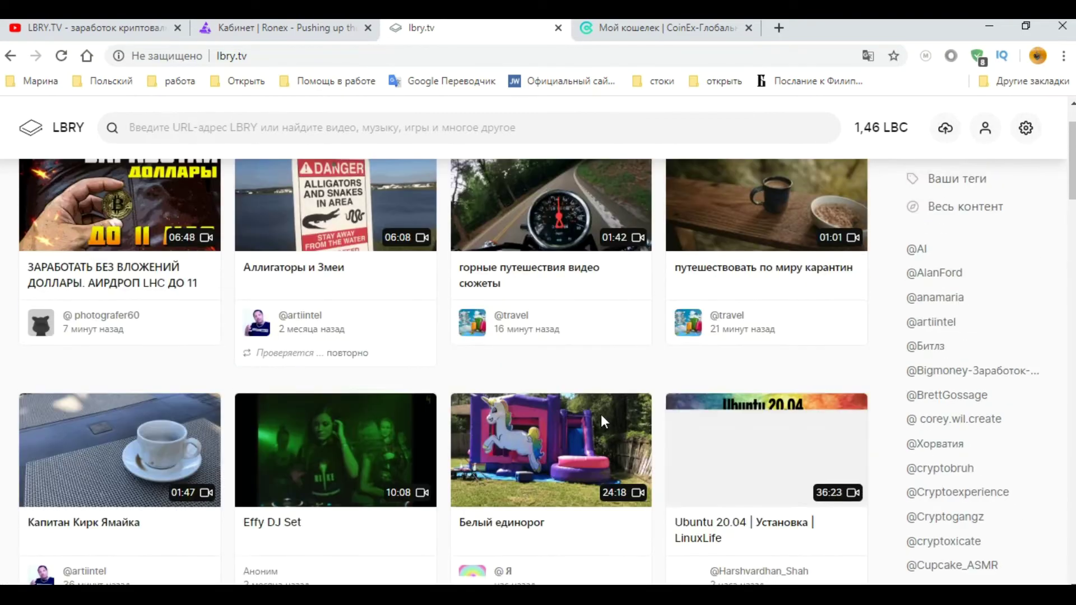
Open the LBRY wallet and examine the available balance, the tips and staked amounts, and the list of transactions
left_click(894, 129)
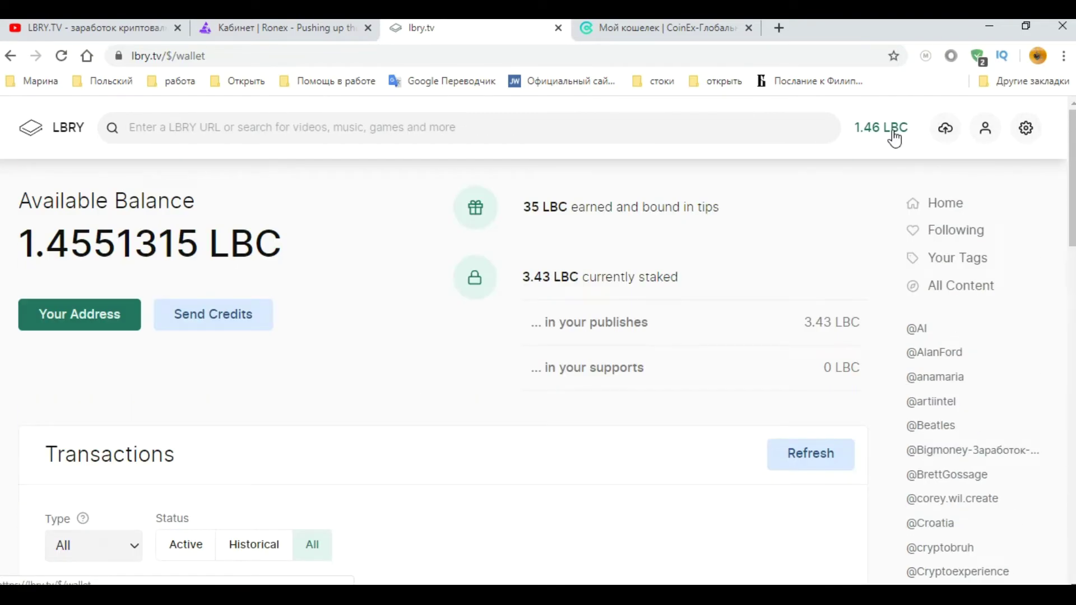
scroll(353, 392, "down", 4)
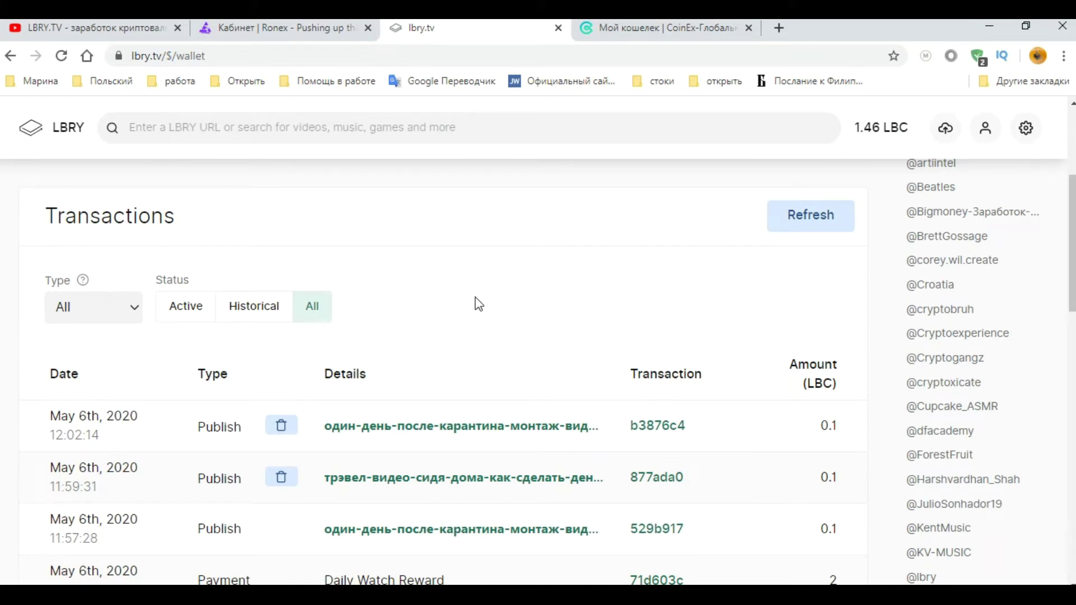
scroll(478, 305, "down", 4)
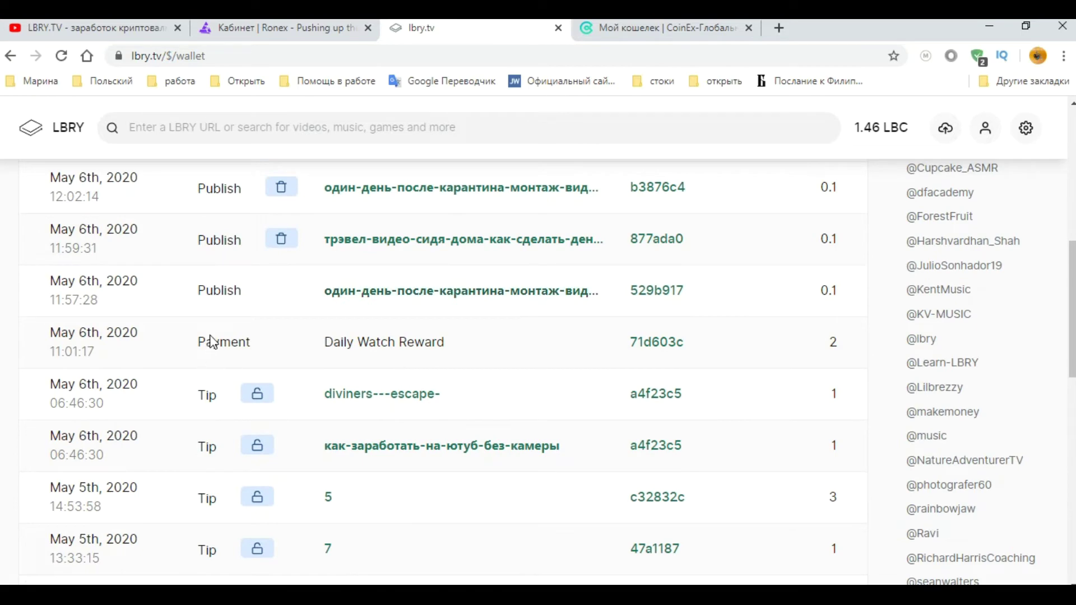
scroll(508, 360, "down", 1)
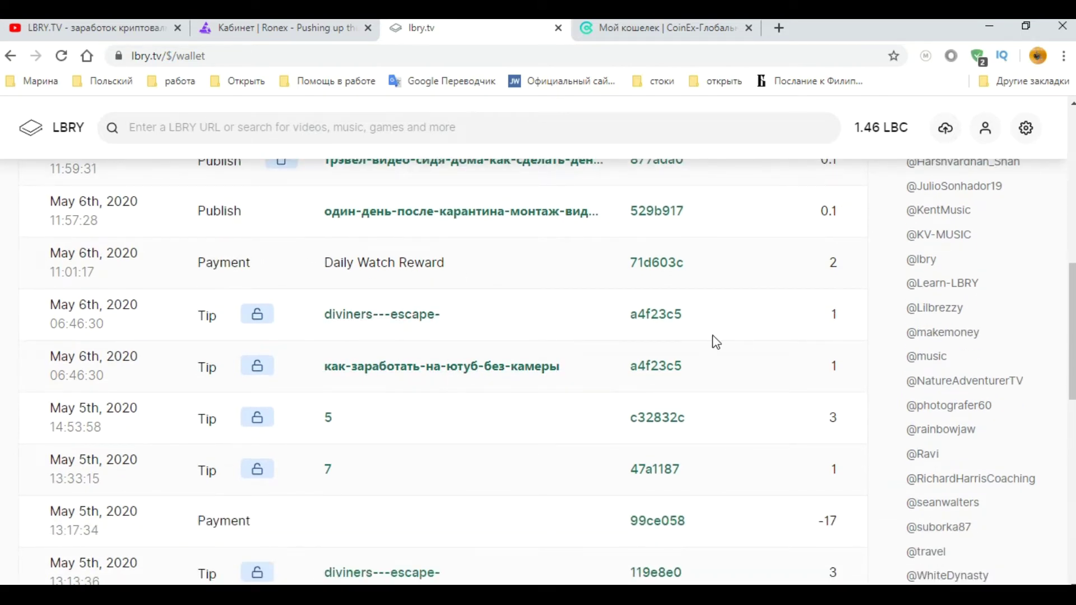
scroll(716, 341, "up", 7)
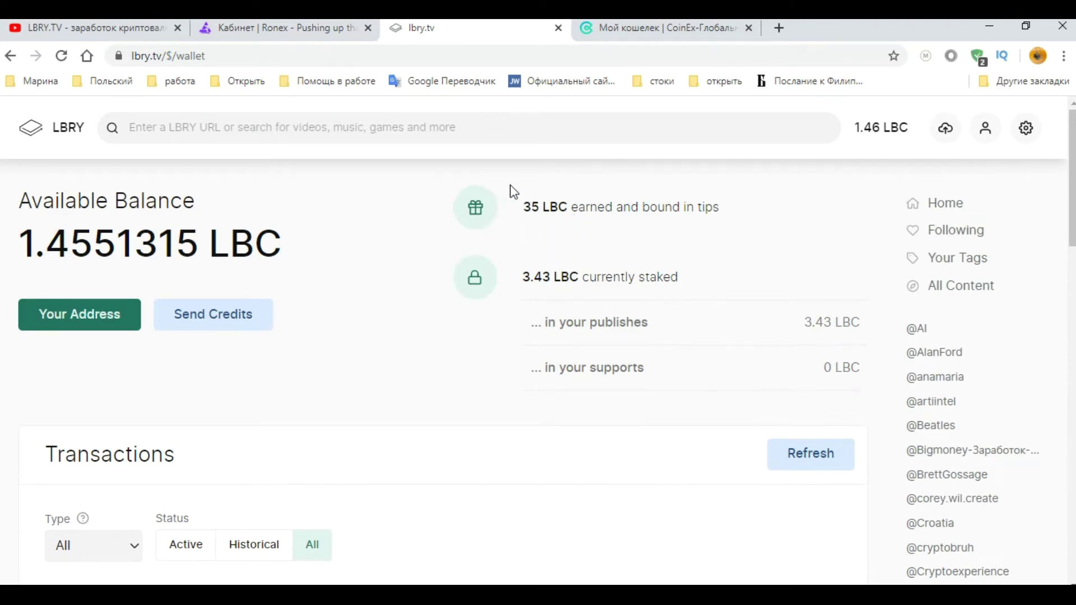
scroll(480, 353, "down", 5)
scroll(320, 384, "down", 1)
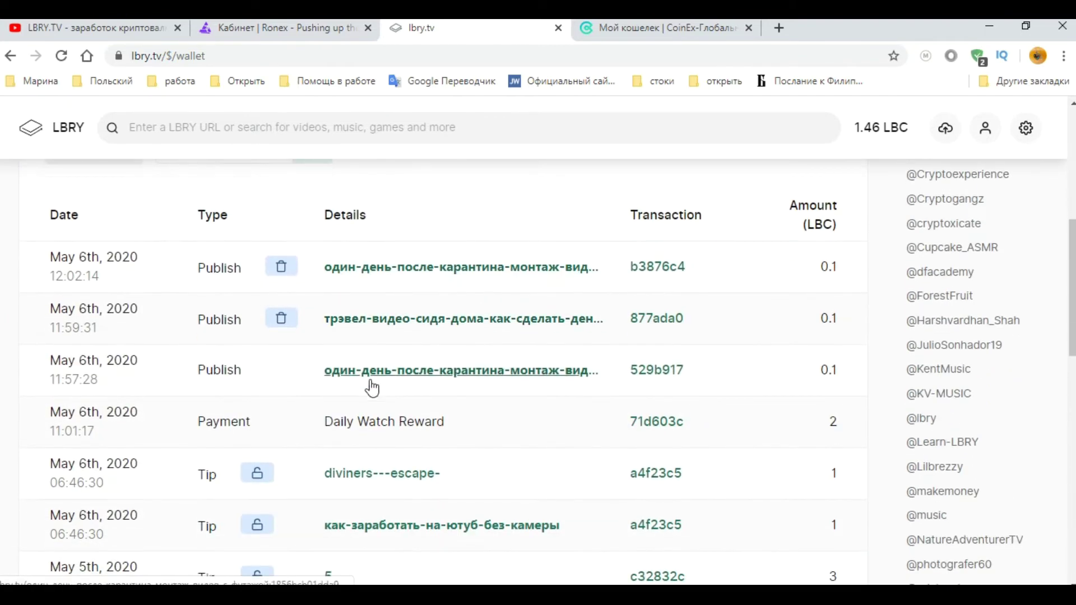
scroll(317, 391, "down", 1)
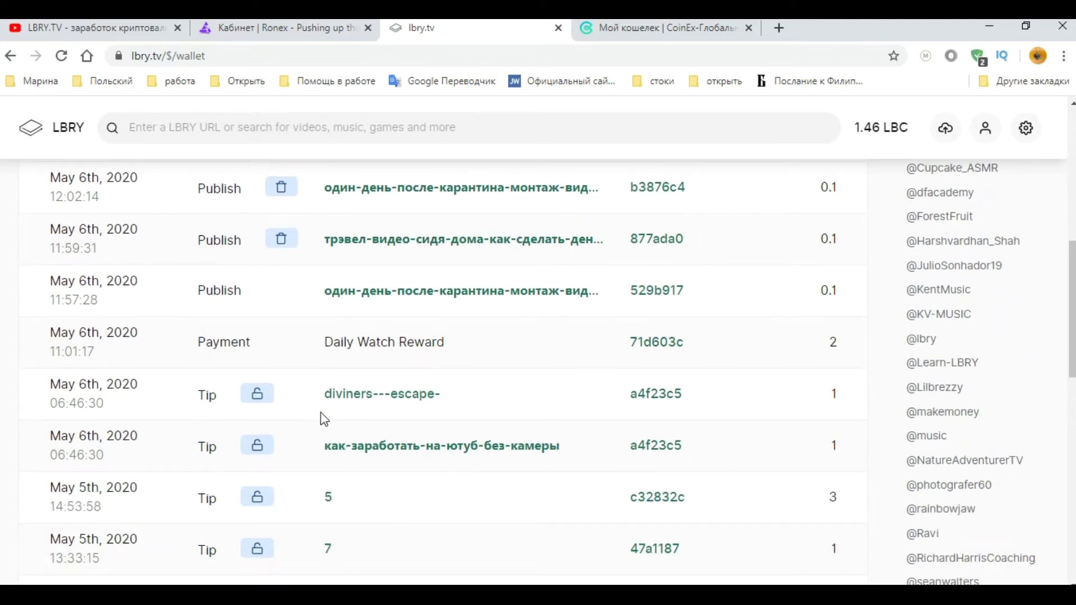
scroll(320, 415, "down", 1)
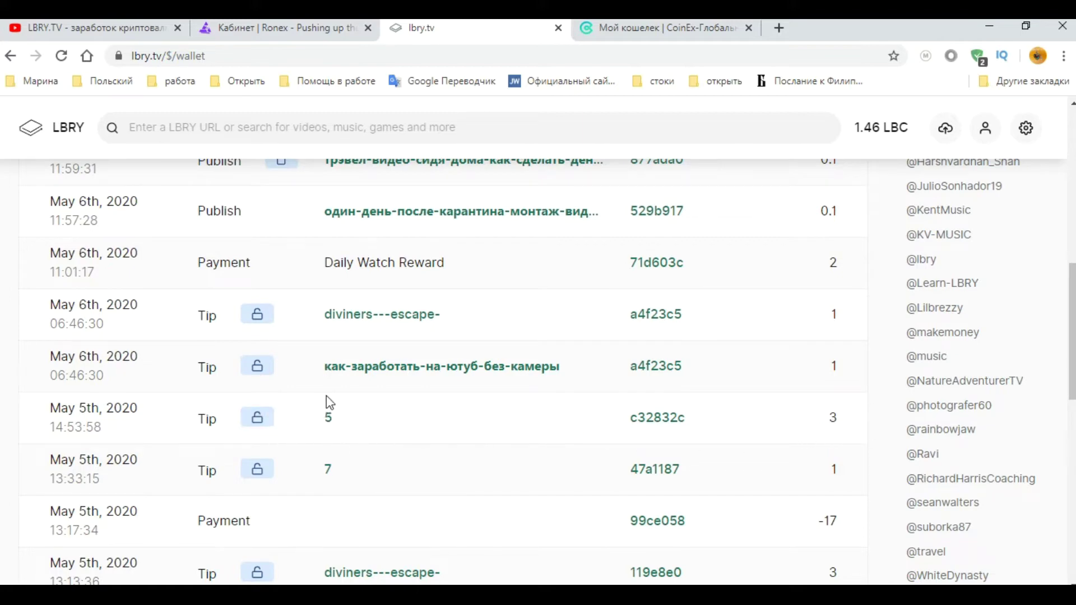
scroll(650, 414, "up", 7)
scroll(596, 381, "up", 3)
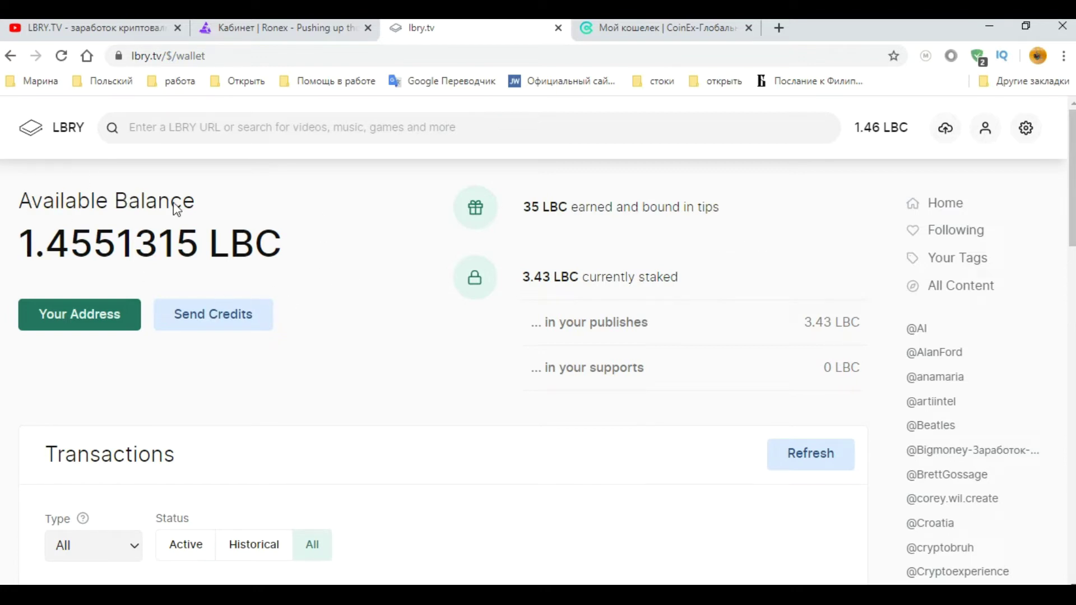
Open the Send Credits form to view its recipient address field, check the CoinEx wallet page, and close the form without sending
left_click(232, 317)
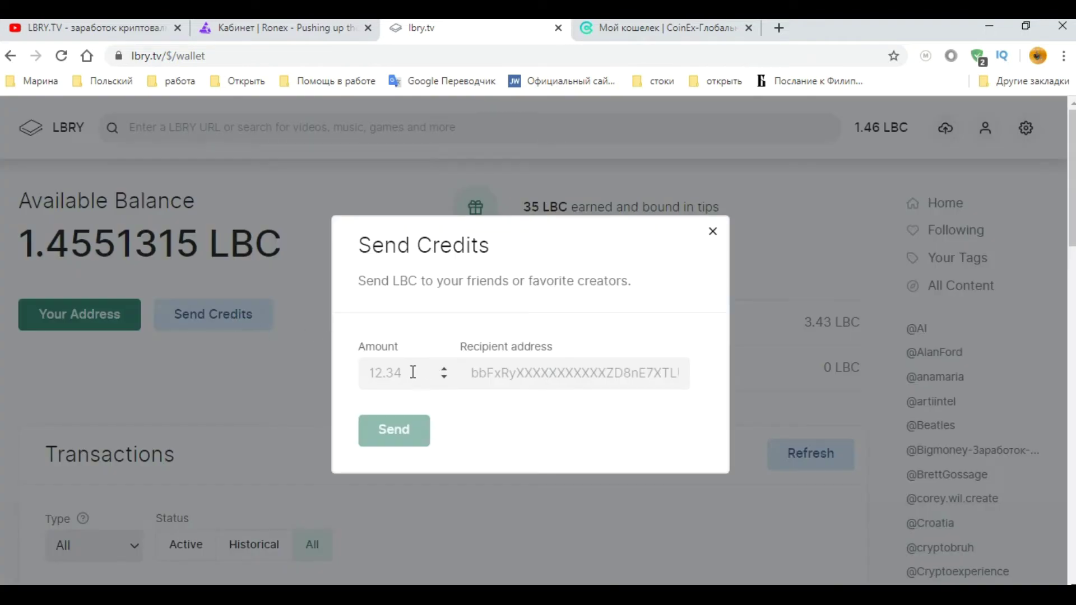
left_click(497, 373)
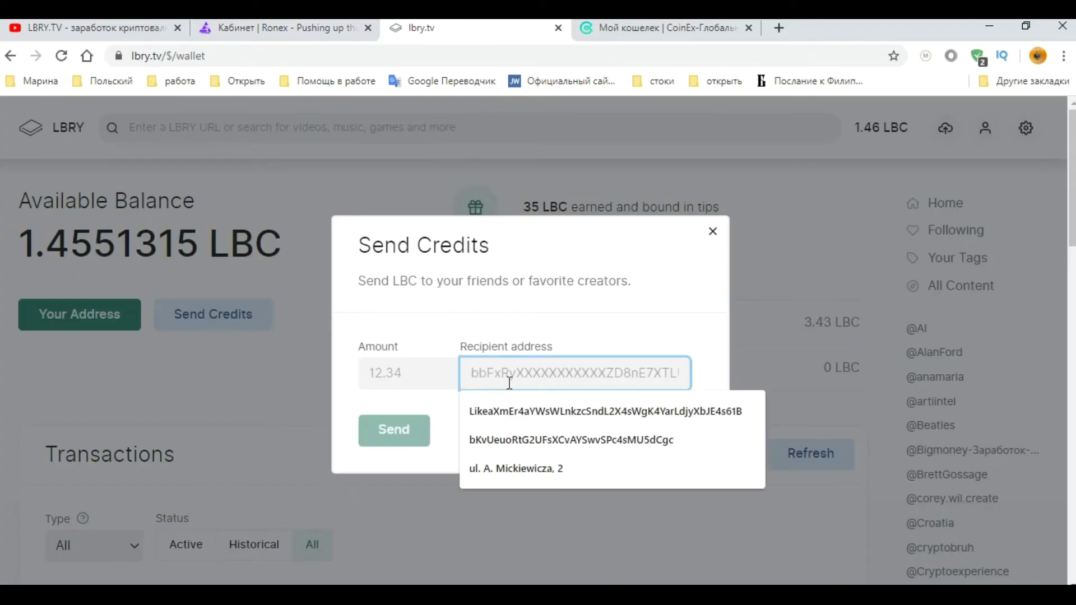
left_click(633, 30)
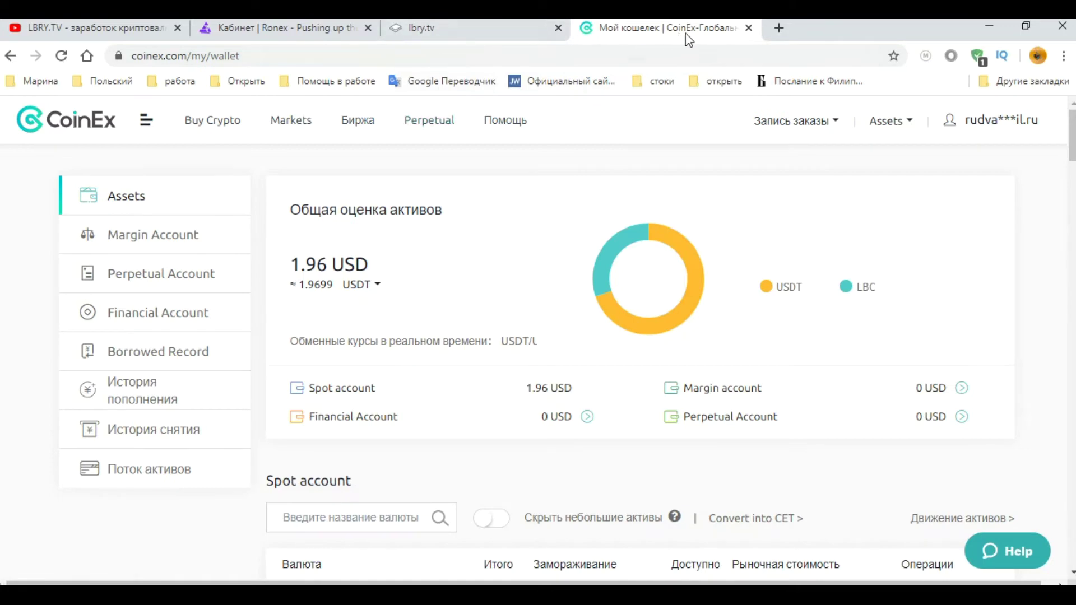
left_click(451, 30)
left_click(713, 231)
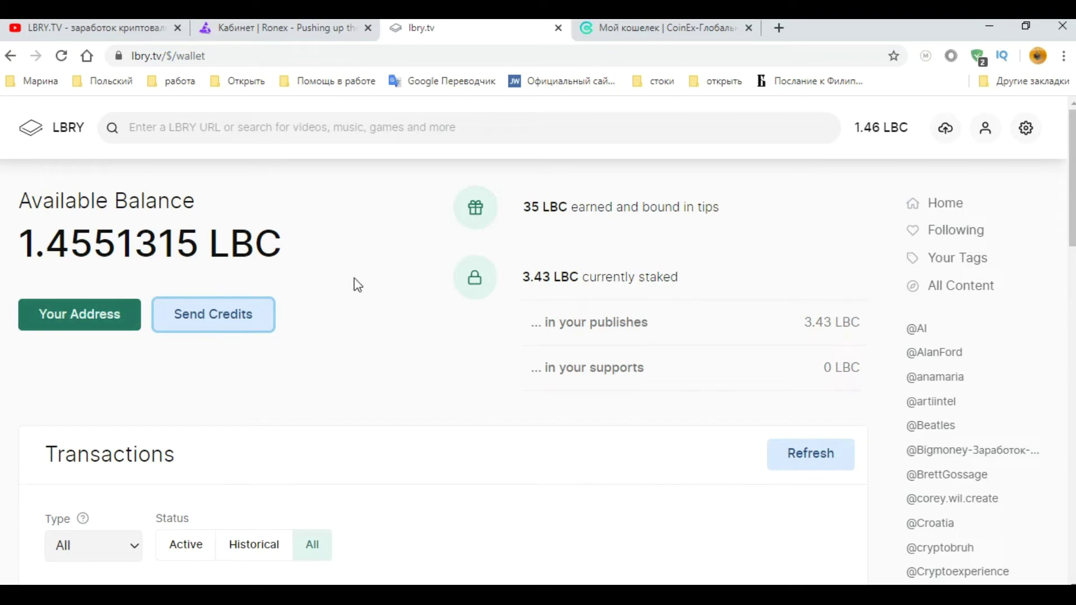
Switch to the CoinEx wallet and examine the USDT and LBC shares of the assets and the spot account's currency list
left_click(640, 30)
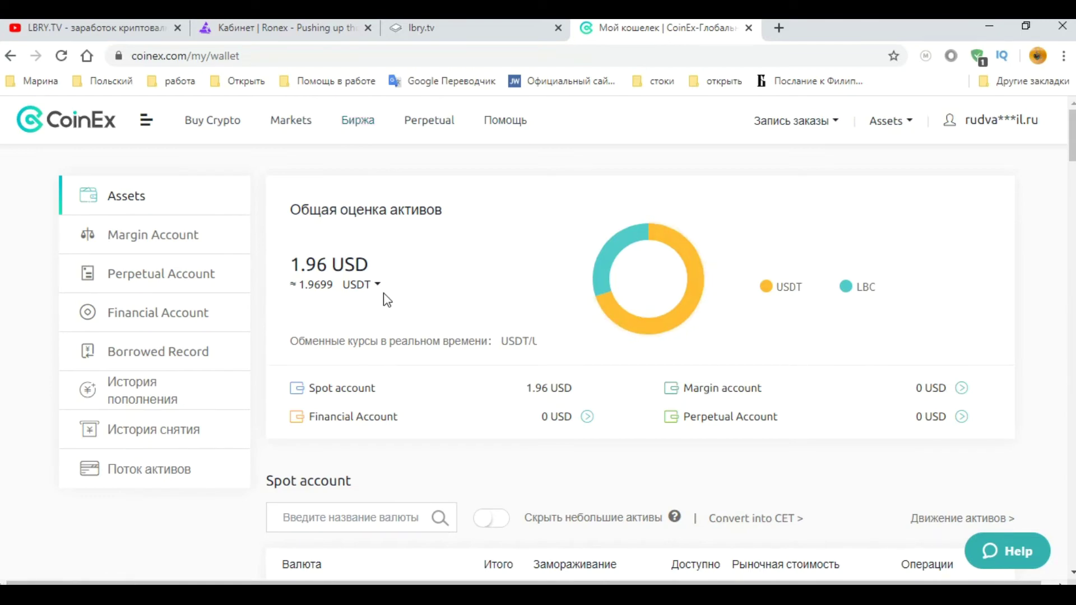
mouse_move(668, 328)
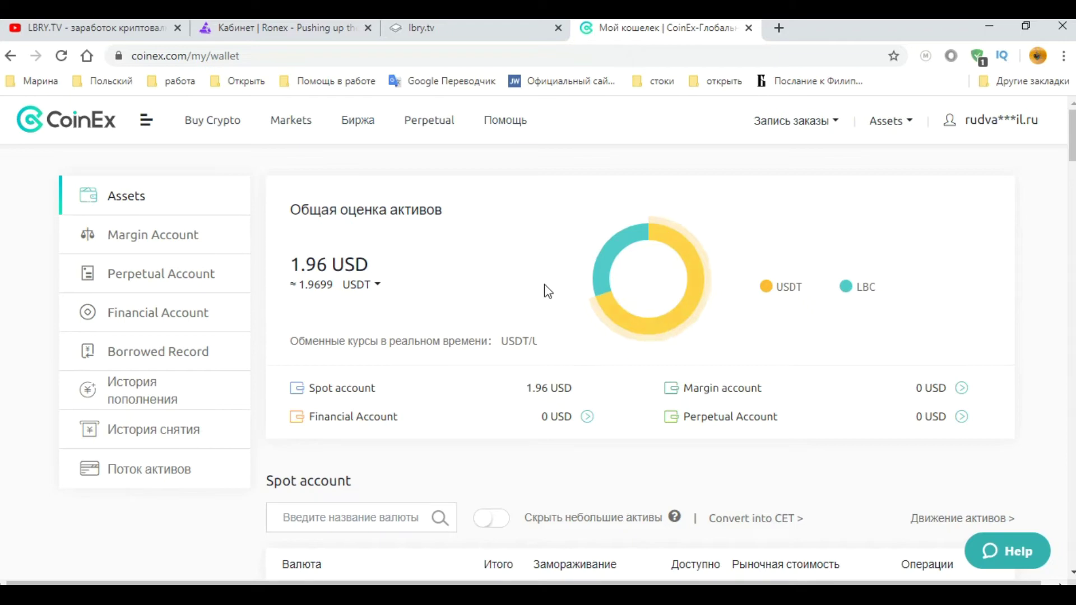
mouse_move(609, 270)
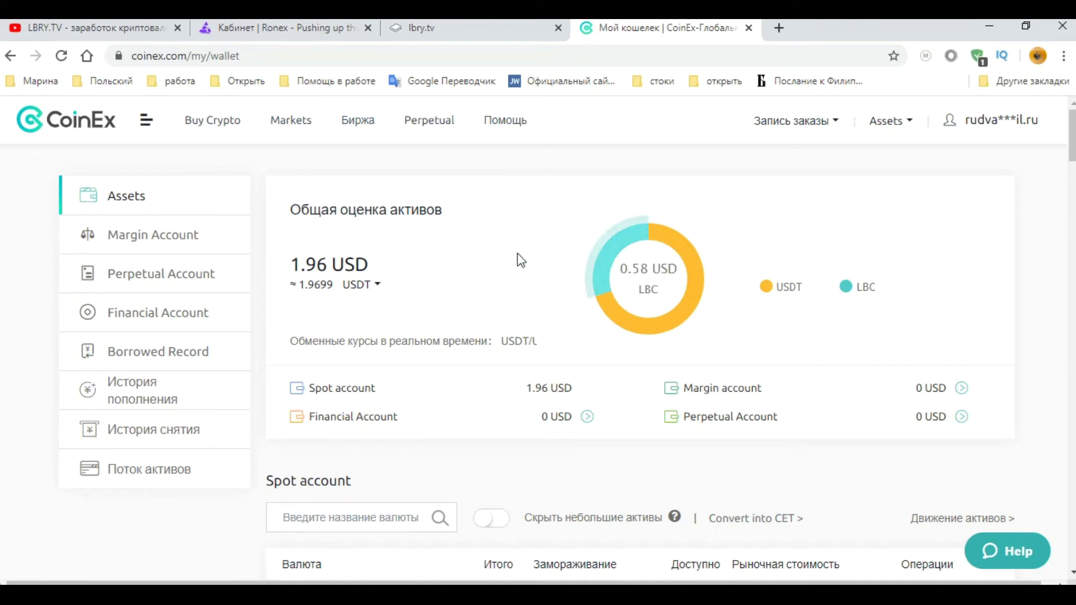
scroll(805, 424, "down", 4)
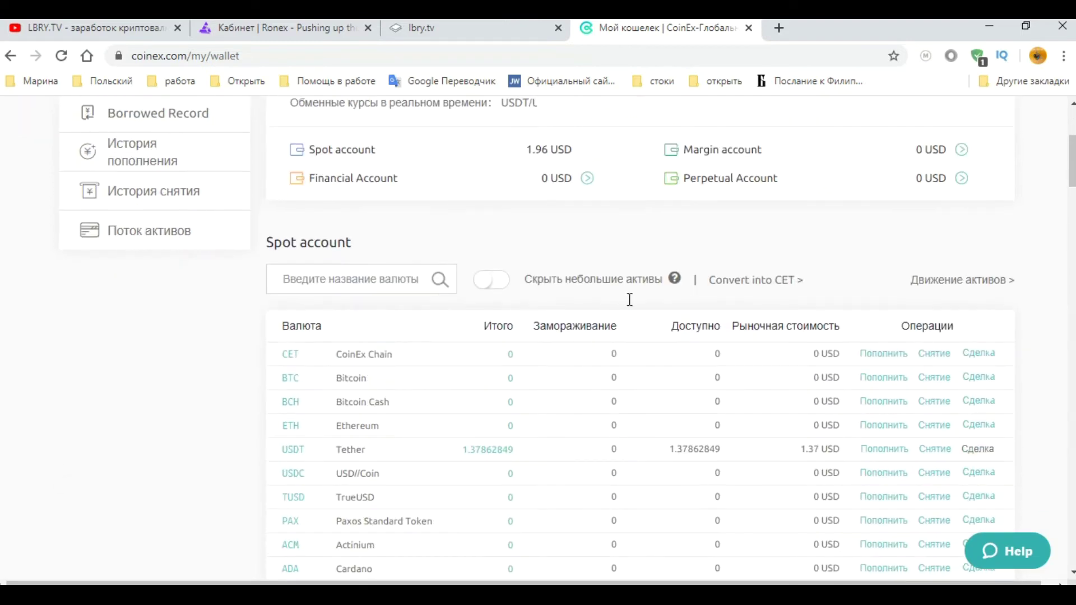
scroll(486, 473, "up", 4)
Switch back to LBRY, open the page for publishing new content, and examine its form from file selection to the LBC deposit
left_click(426, 31)
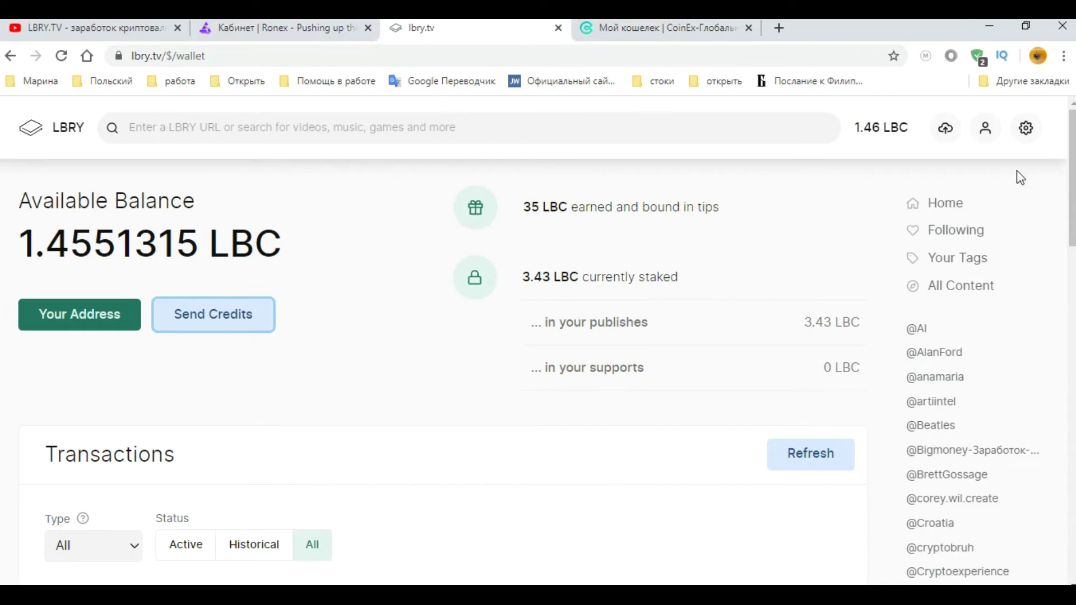
left_click(978, 142)
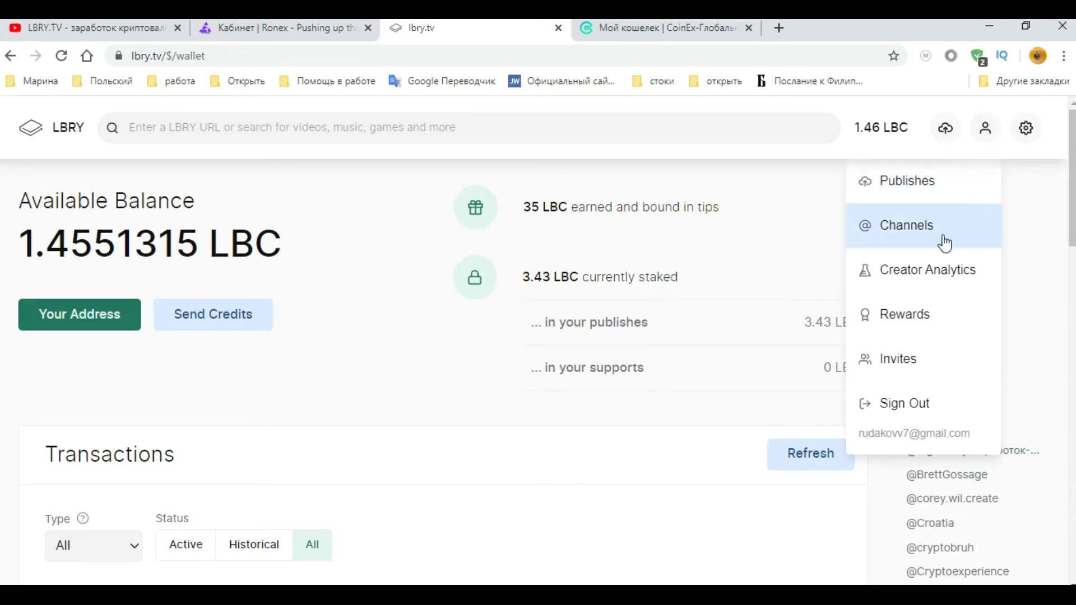
left_click(949, 148)
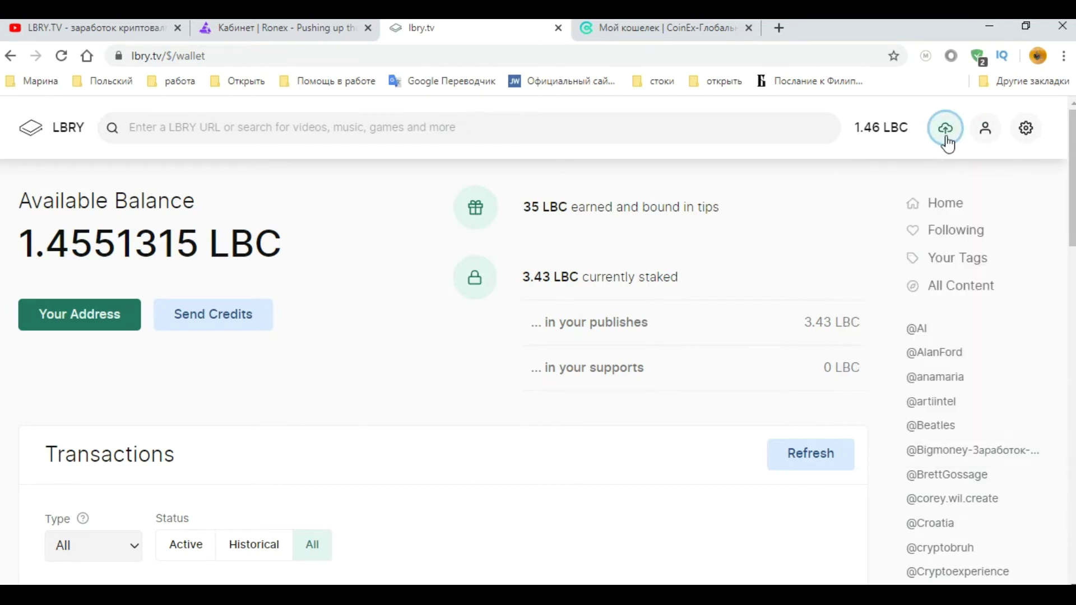
left_click(947, 144)
left_click(973, 188)
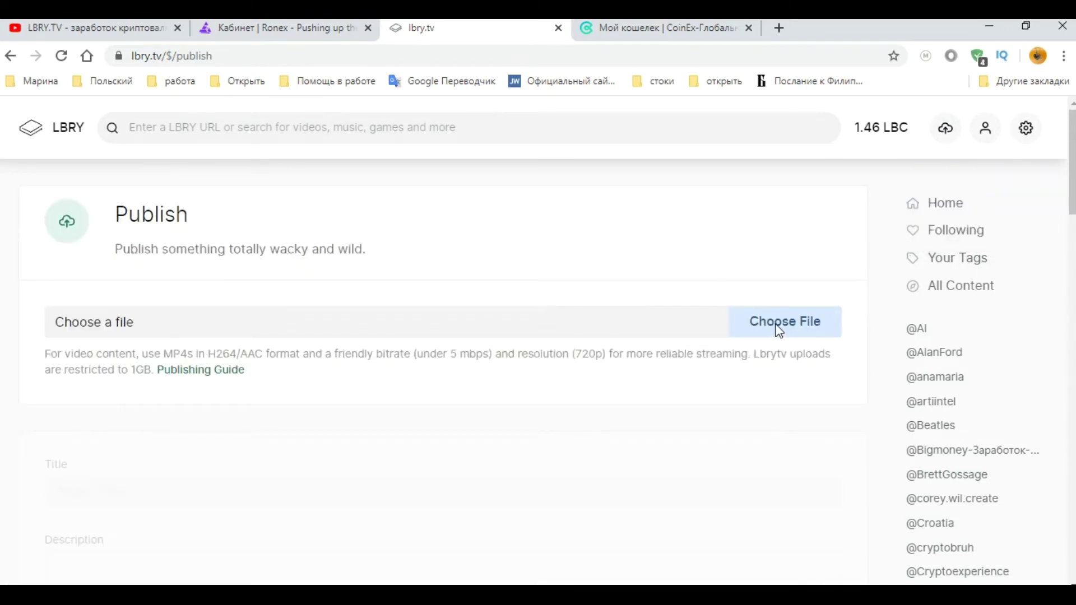
scroll(403, 280, "down", 4)
scroll(391, 317, "down", 10)
scroll(559, 340, "down", 10)
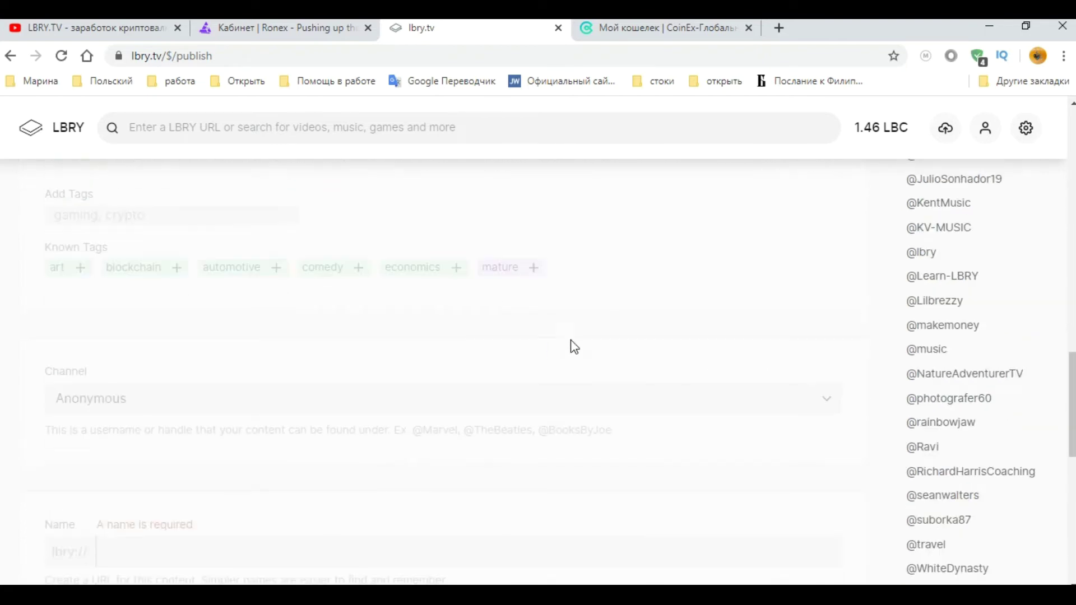
scroll(700, 342, "up", 4)
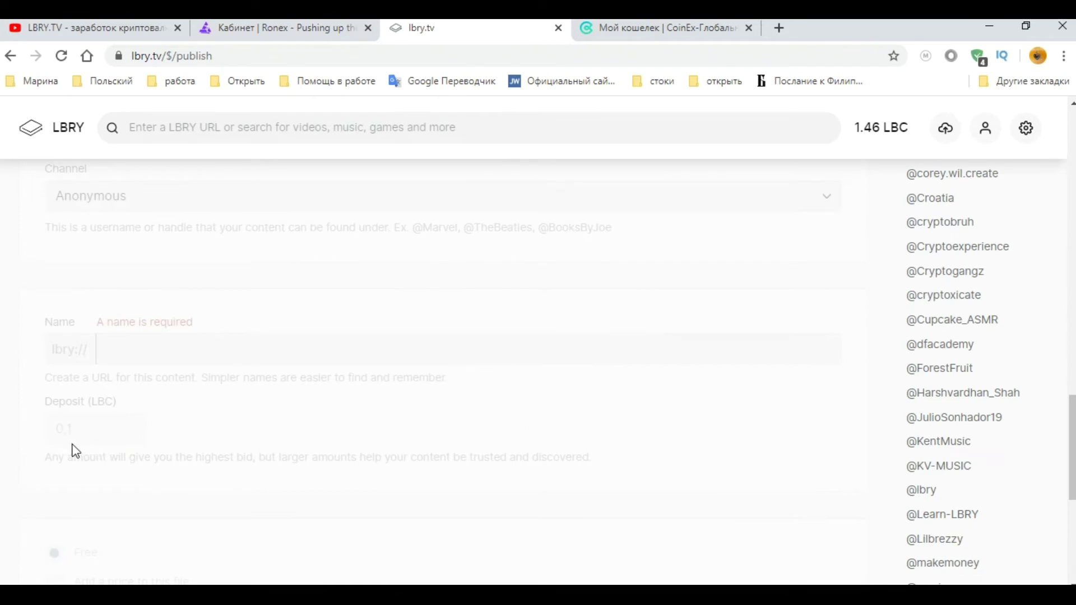
scroll(526, 379, "up", 7)
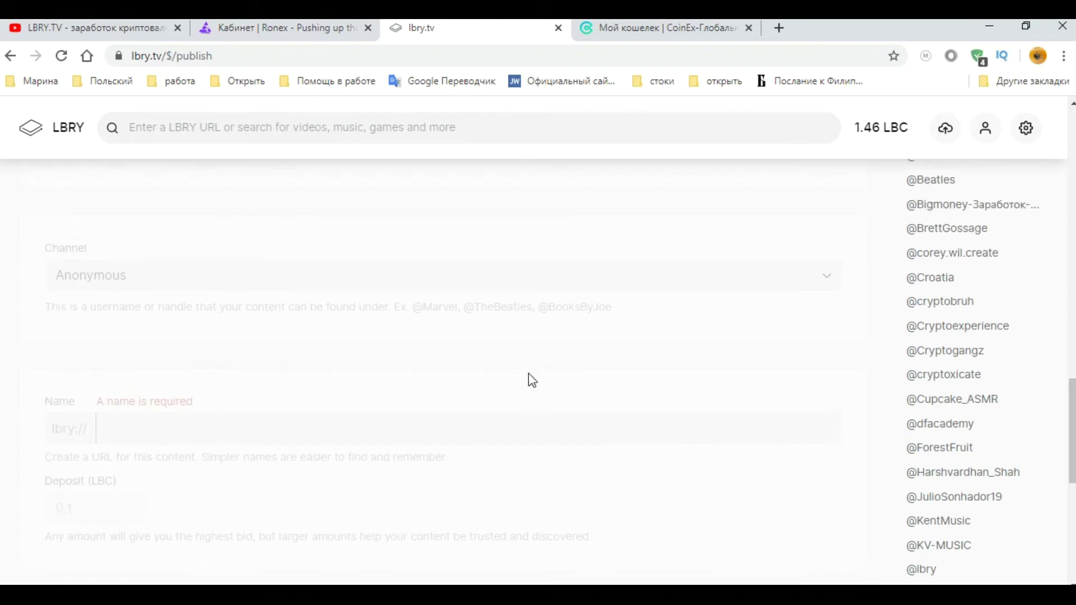
scroll(749, 365, "up", 8)
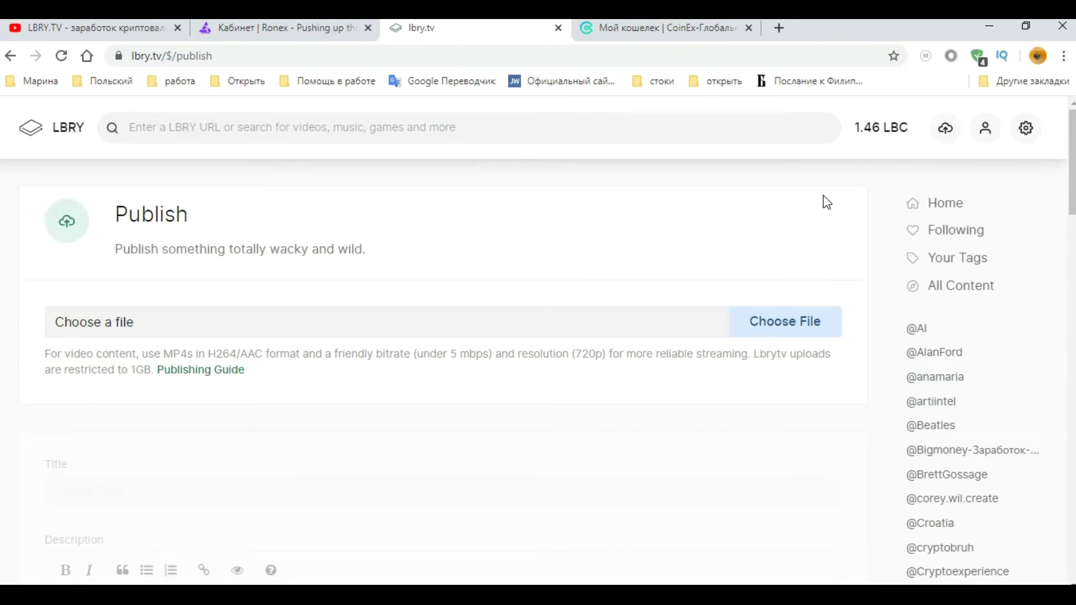
Open the LBRY settings page and look over the language, account password, and purchase and tip confirmation options
left_click(1025, 129)
left_click(1005, 190)
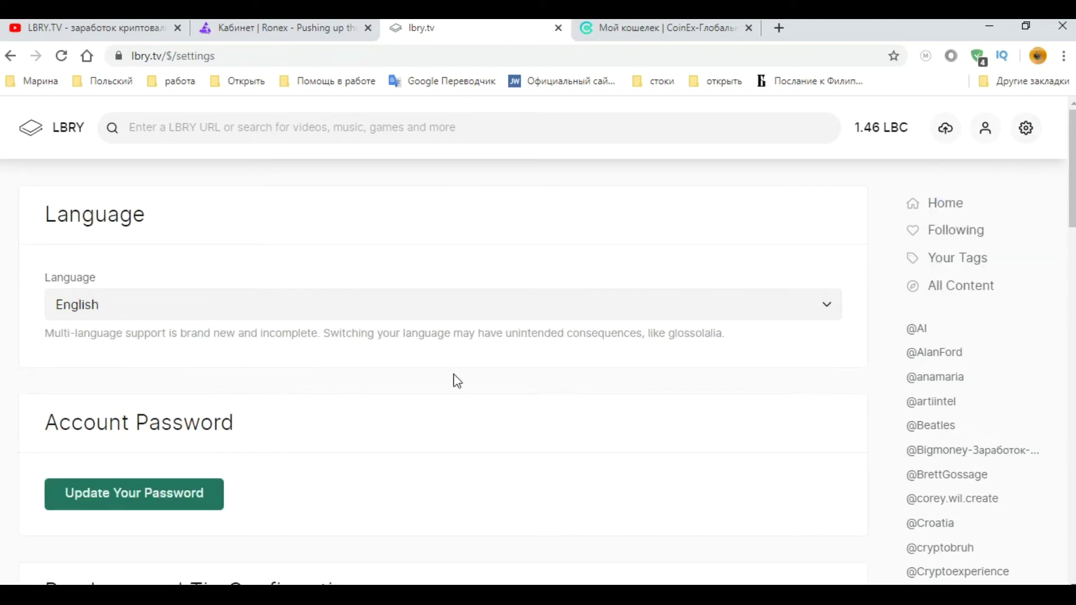
scroll(472, 381, "down", 3)
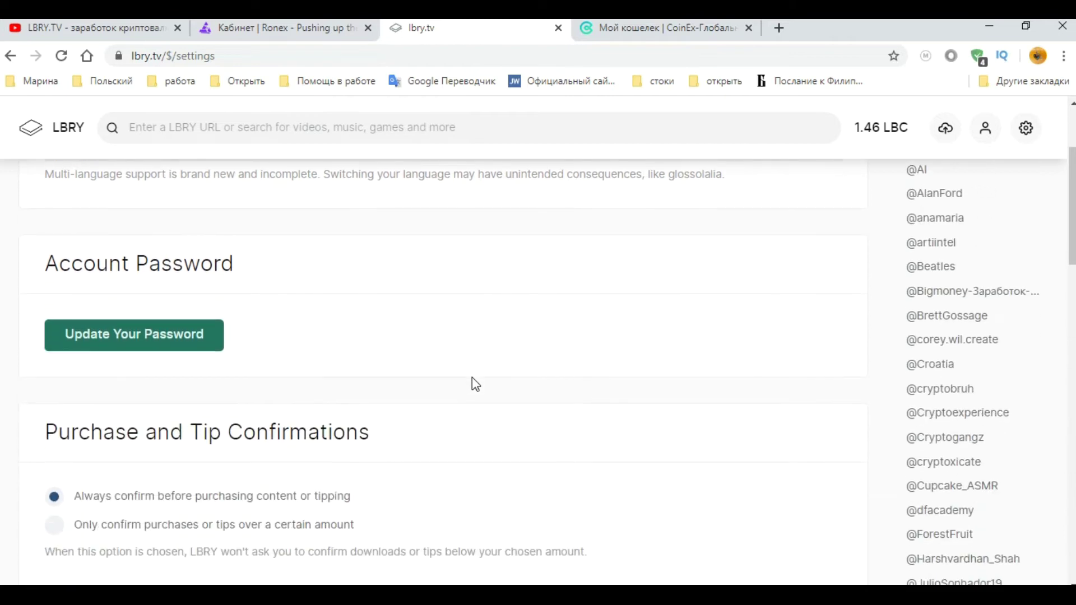
scroll(594, 395, "up", 3)
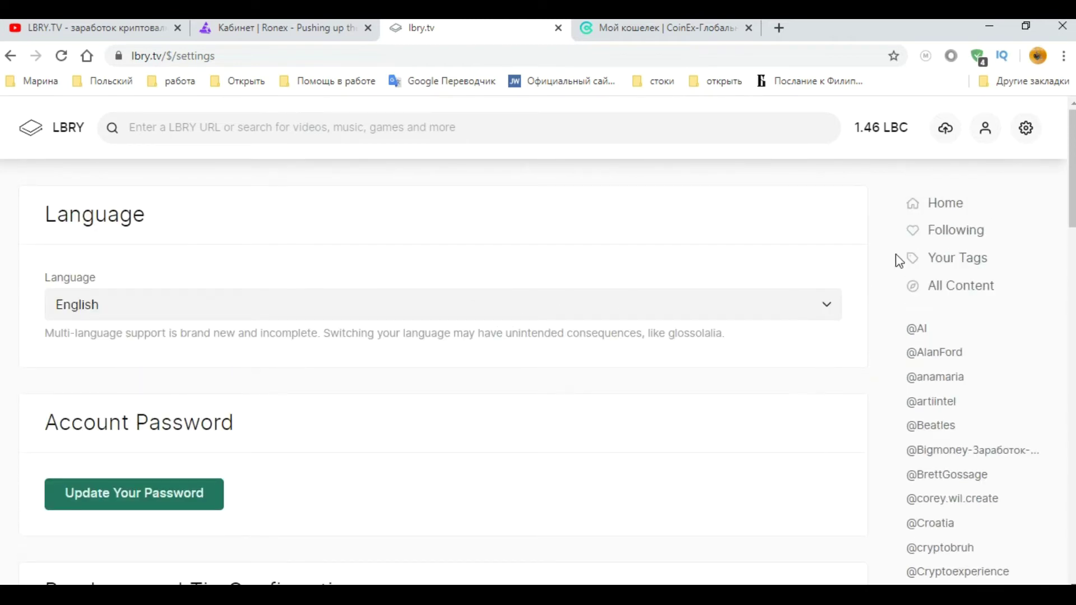
scroll(1014, 352, "down", 3)
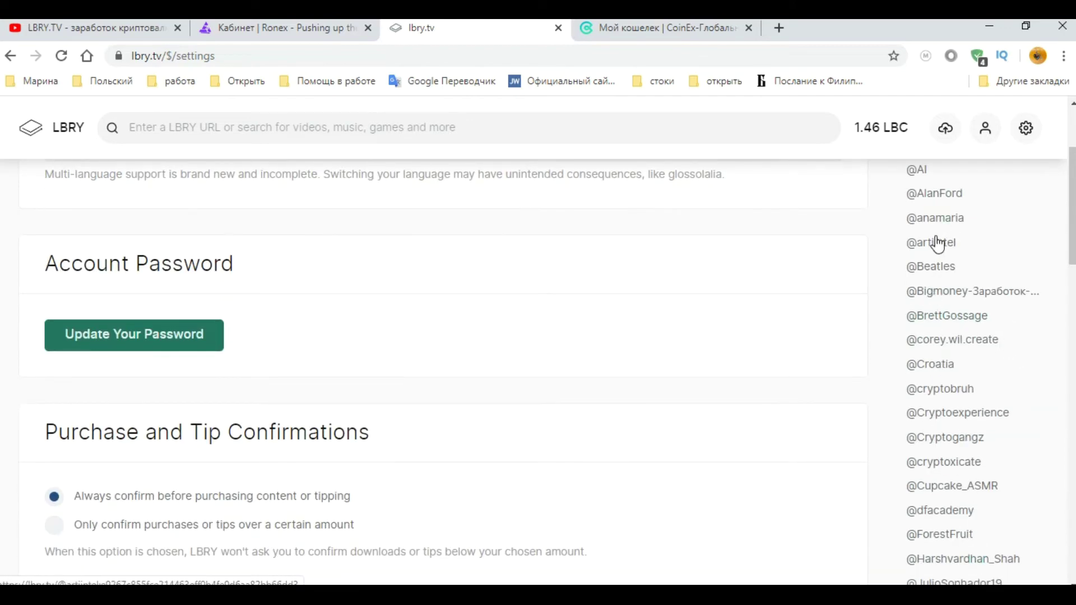
scroll(984, 479, "up", 3)
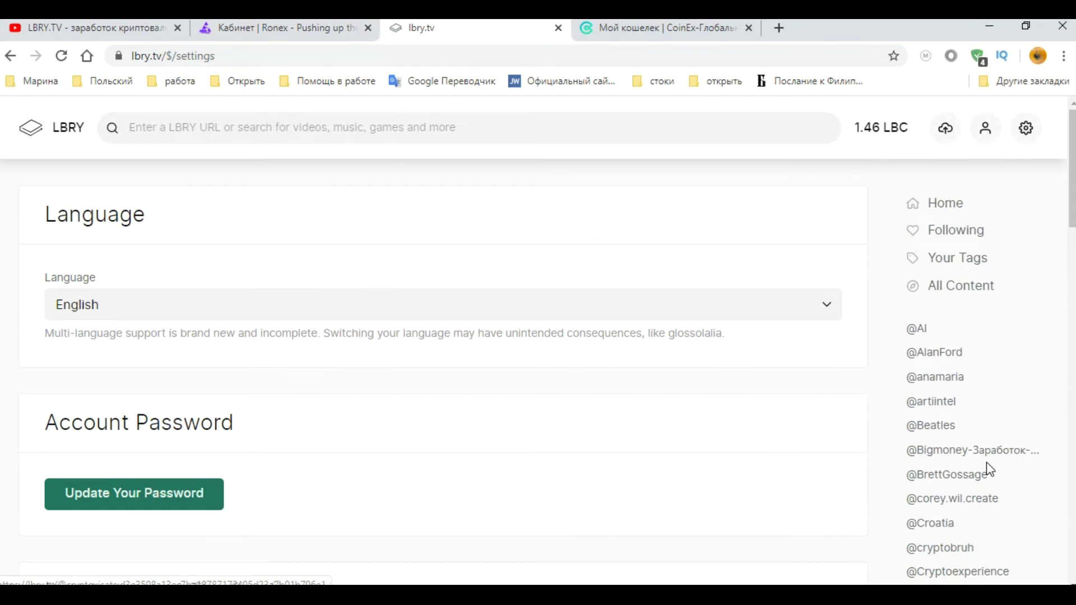
Open the LBRY Invites page and look over the invite link, the email invitation form and the invite history
left_click(986, 137)
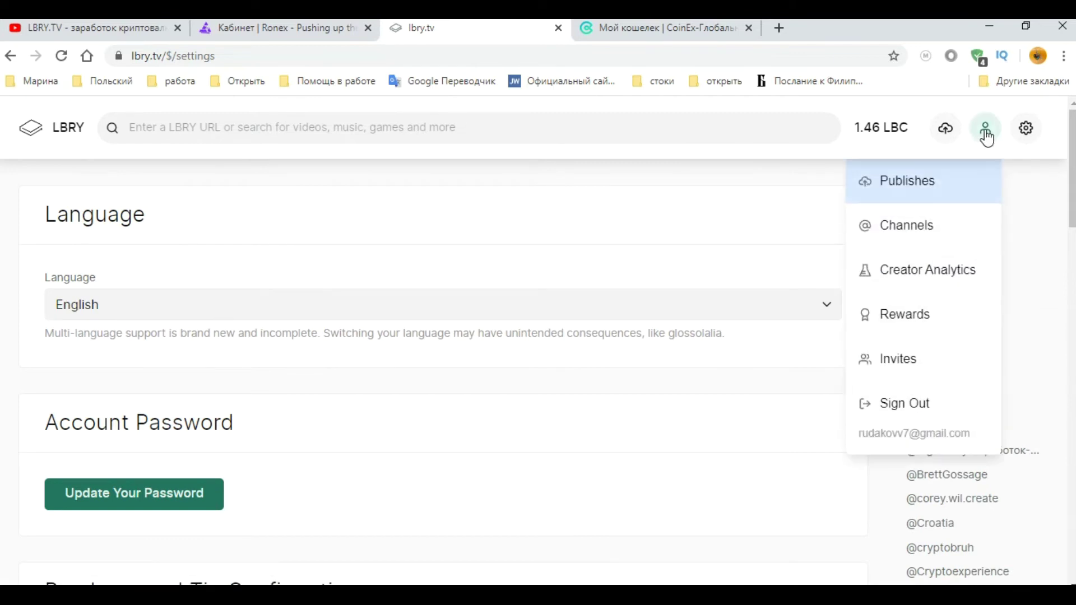
left_click(920, 353)
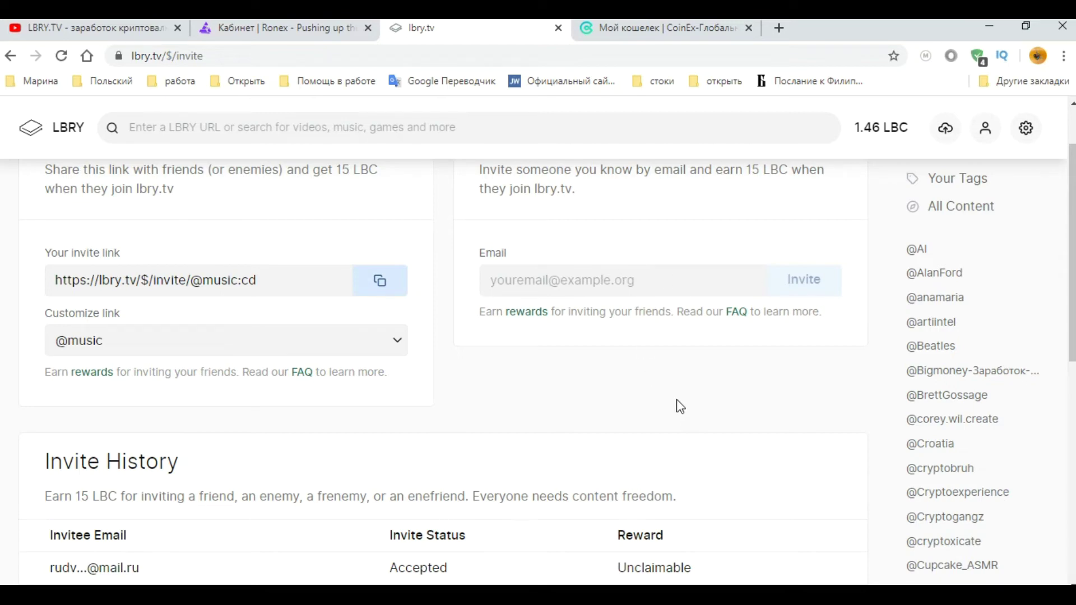
scroll(680, 406, "down", 3)
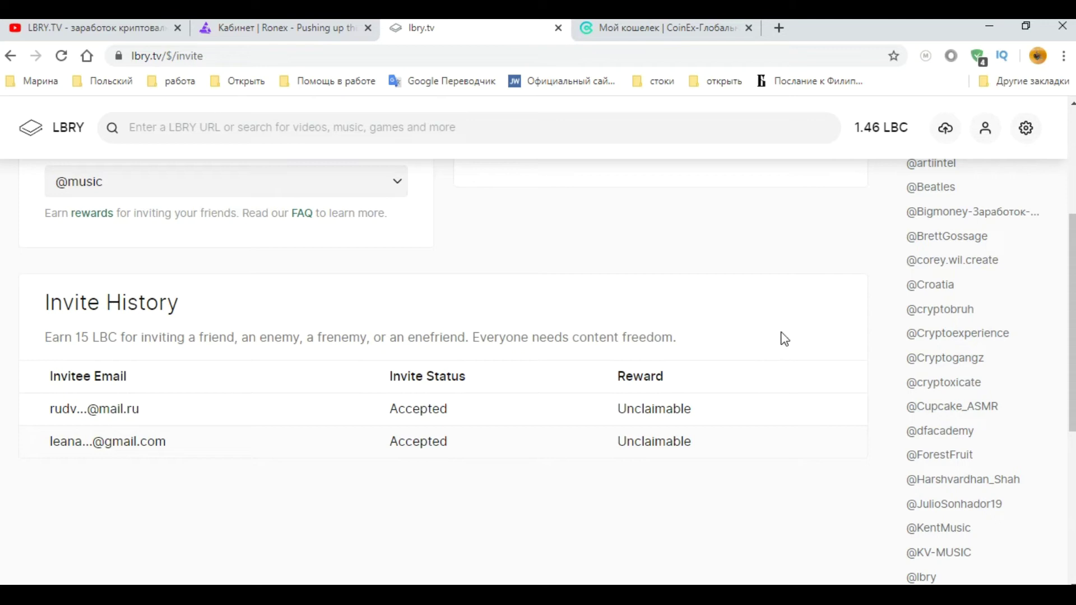
scroll(653, 295, "up", 1)
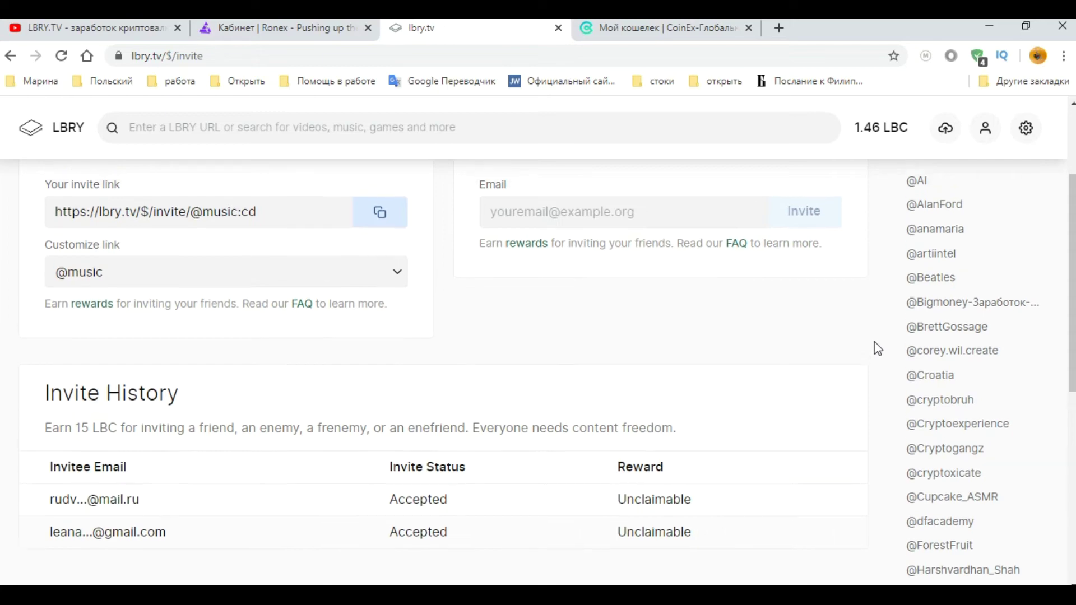
scroll(874, 346, "up", 3)
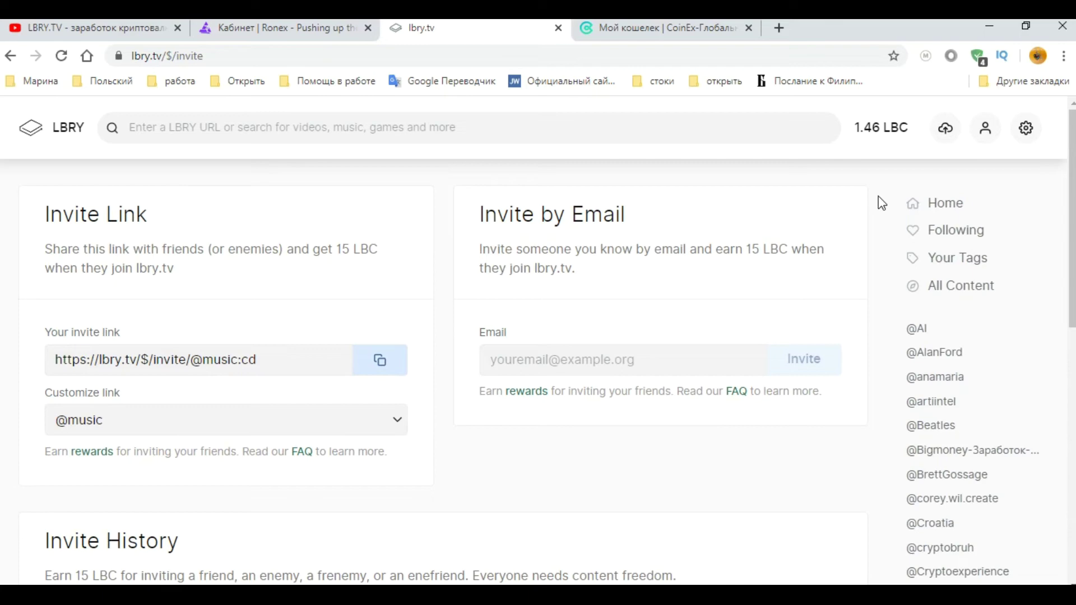
left_click(947, 135)
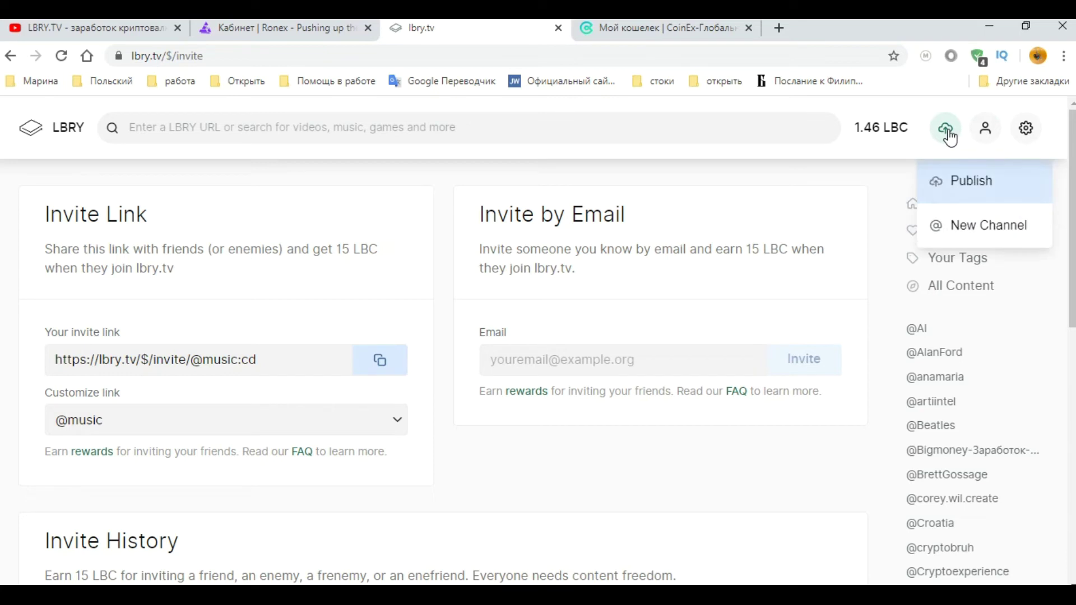
left_click(986, 134)
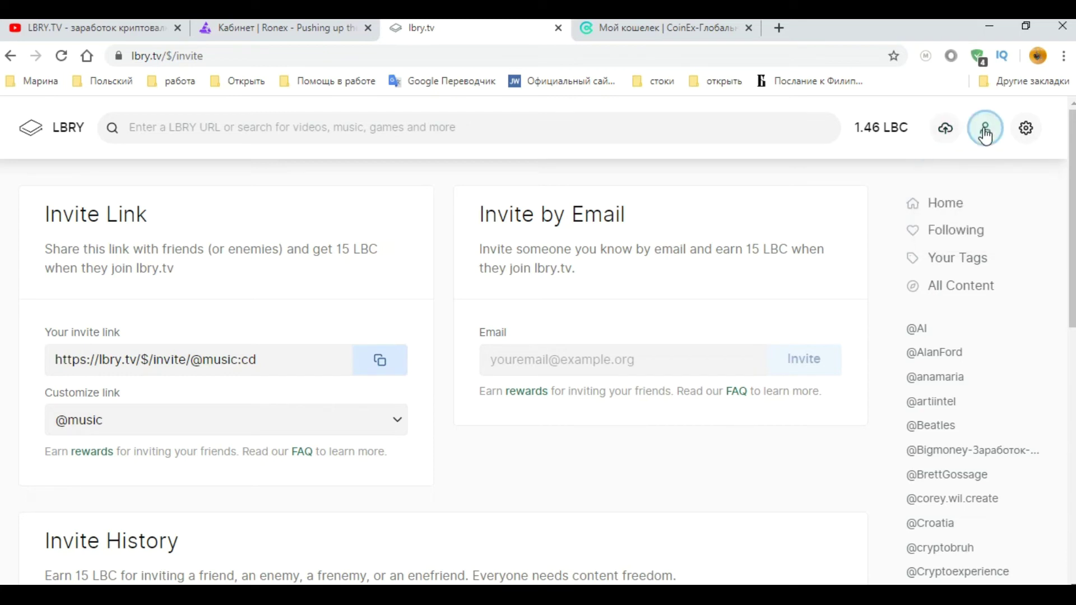
left_click(987, 134)
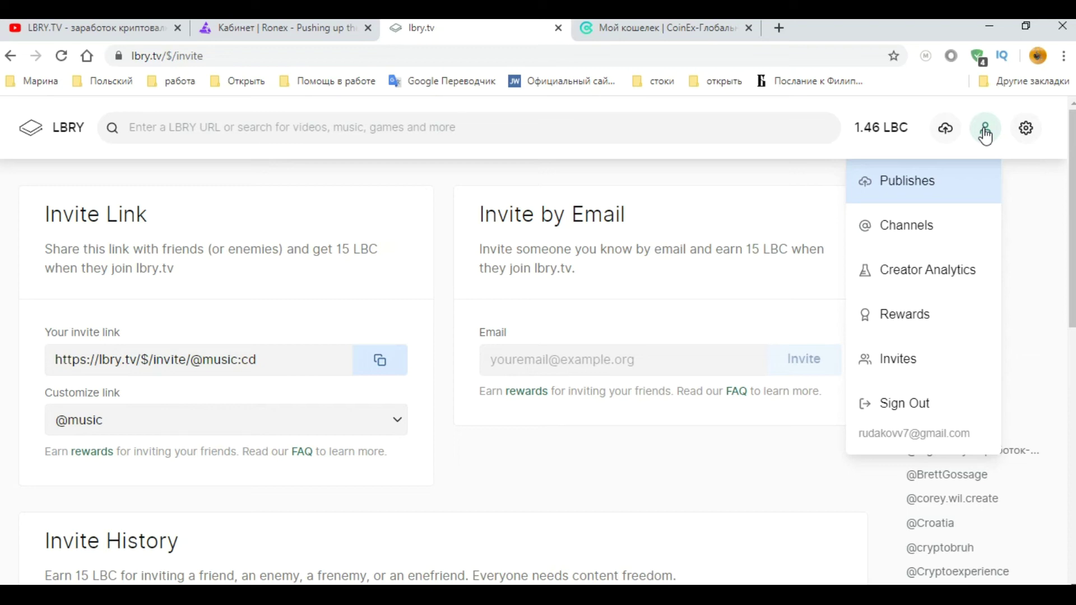
left_click(984, 137)
Open the LBRY Rewards page and look over the available rewards, from Many Views and Coveted Creator to Custom Code
left_click(984, 137)
left_click(922, 275)
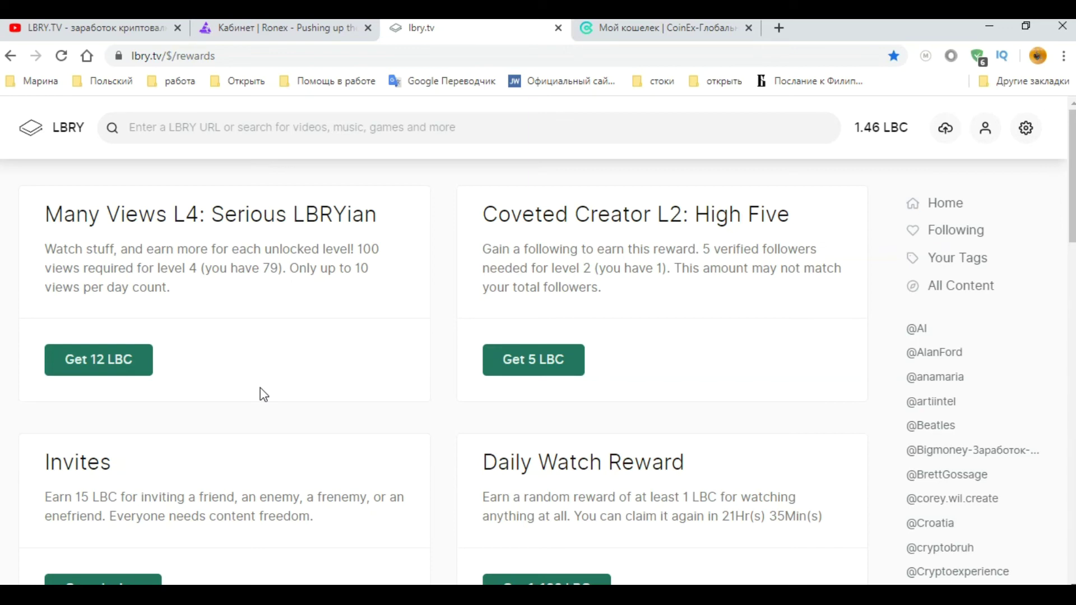
scroll(431, 383, "down", 3)
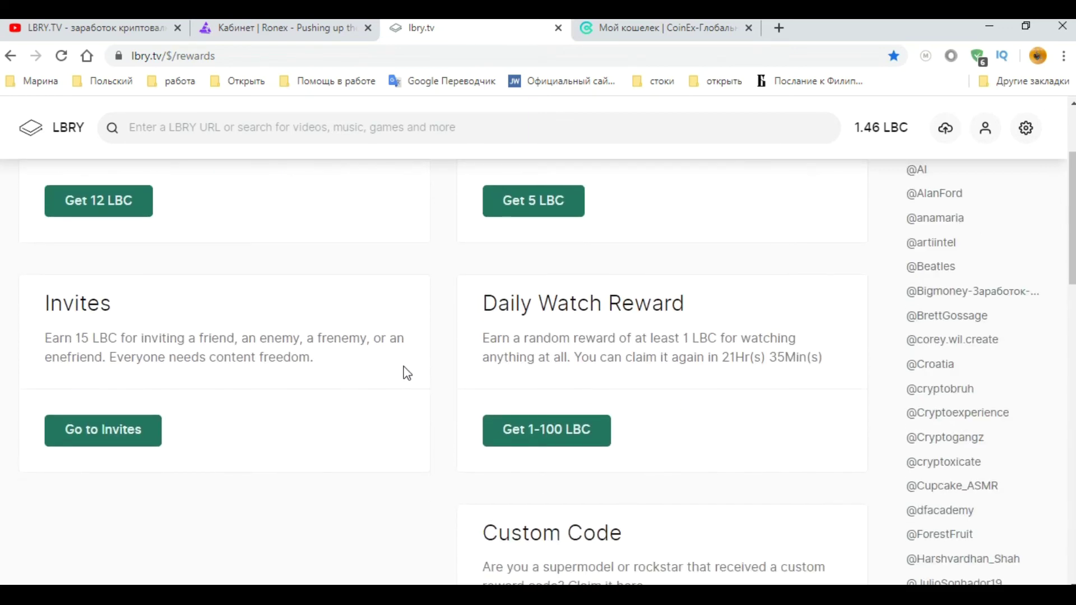
scroll(426, 363, "down", 3)
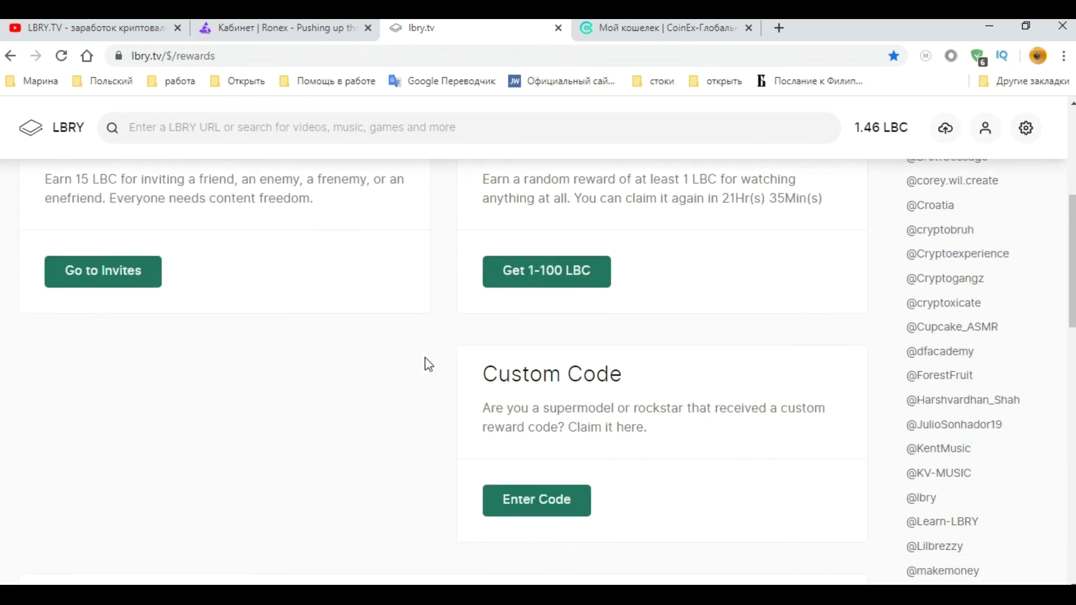
scroll(427, 363, "up", 6)
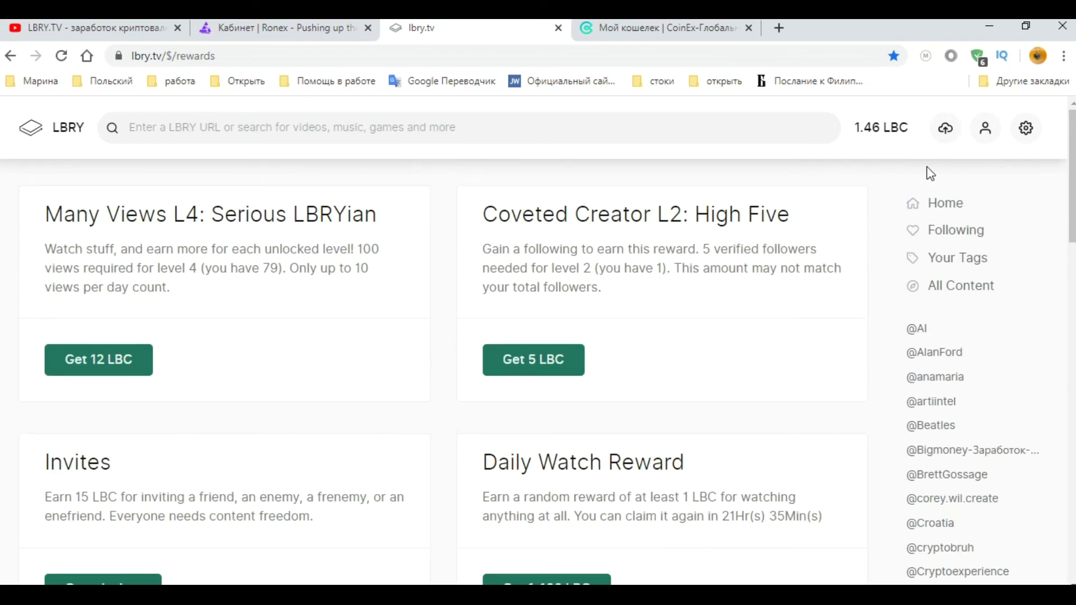
Switch to the CoinEx wallet to check its asset overview, and return to the LBRY Rewards page
left_click(641, 29)
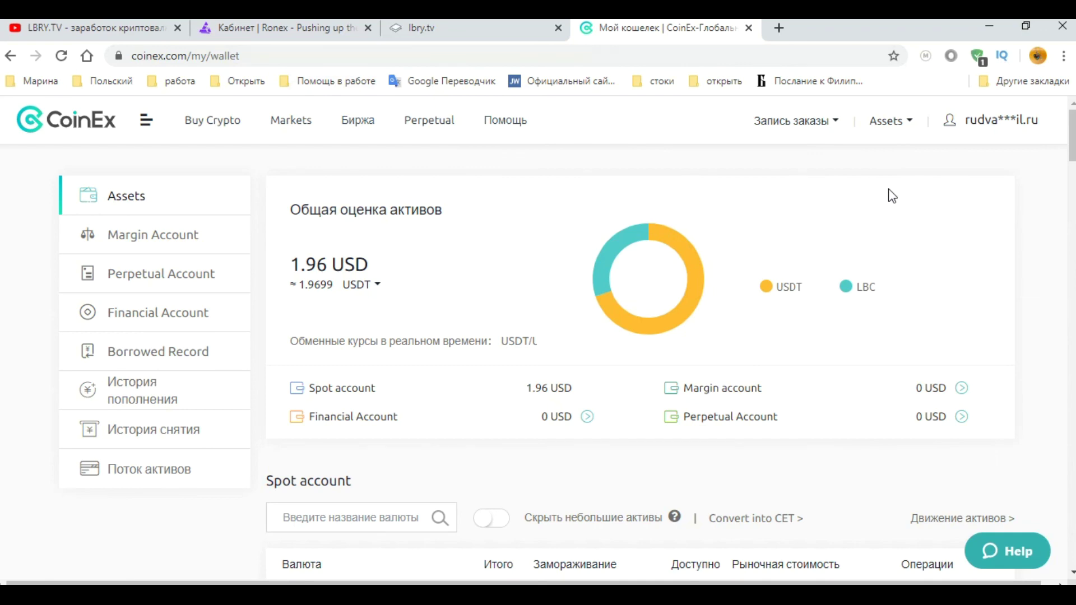
left_click(434, 27)
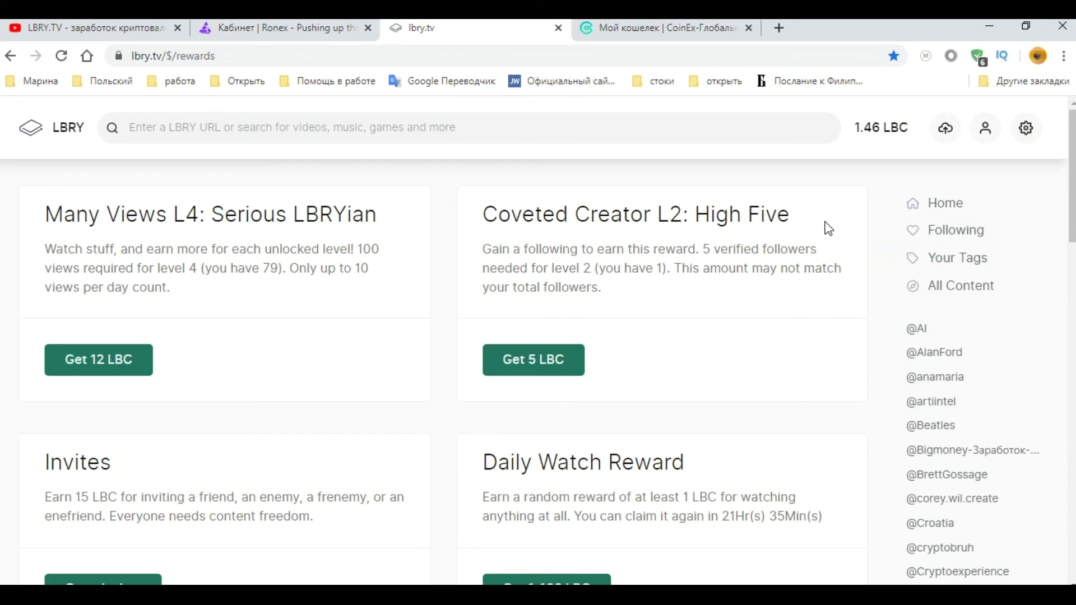